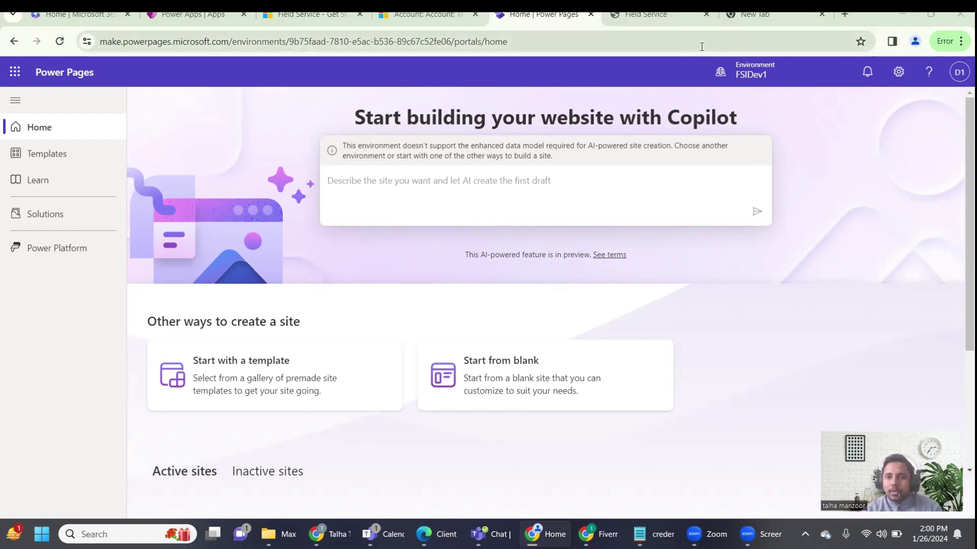
Switch to the Field Service portal's self-scheduling page and reload it.
left_click(650, 17)
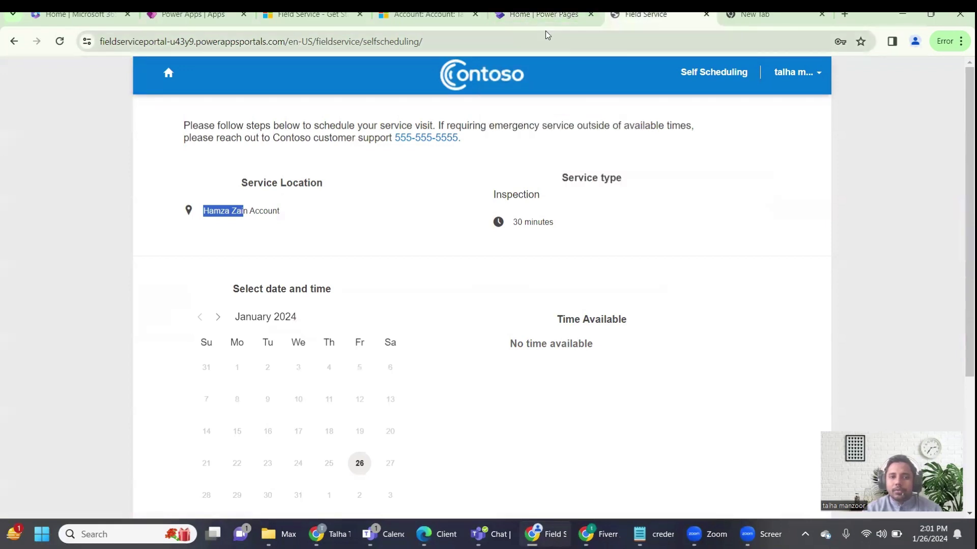
left_click(58, 42)
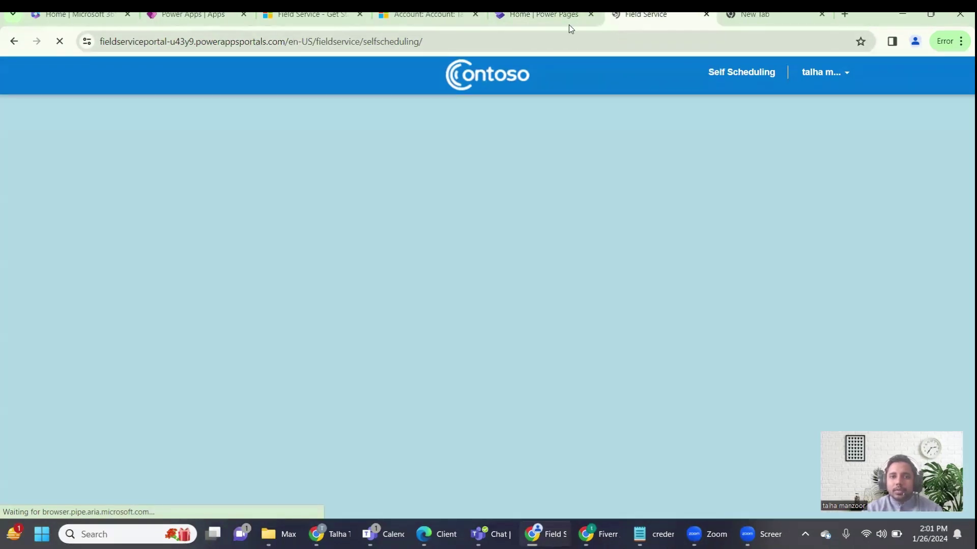
In Power Pages, find the Field Service template in the template library and open its preview.
left_click(569, 25)
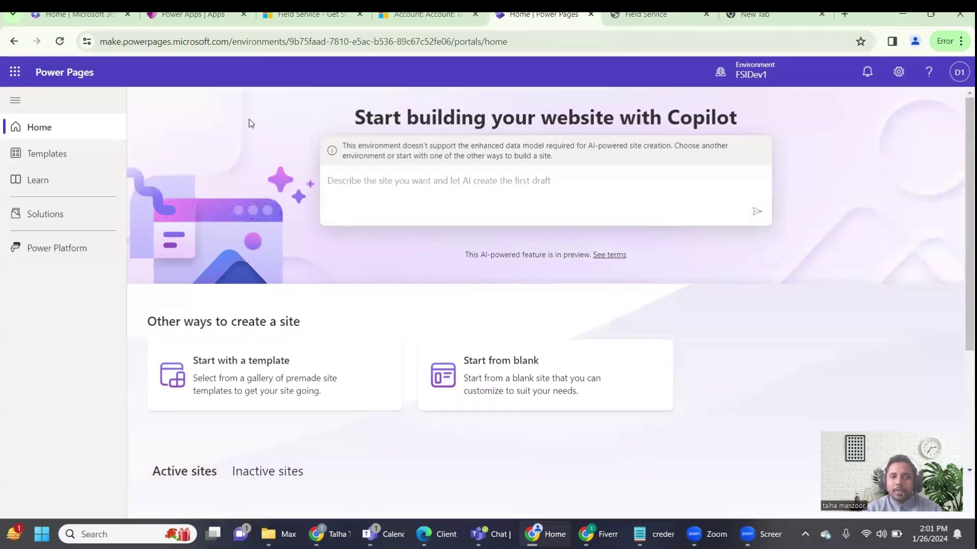
left_click(94, 155)
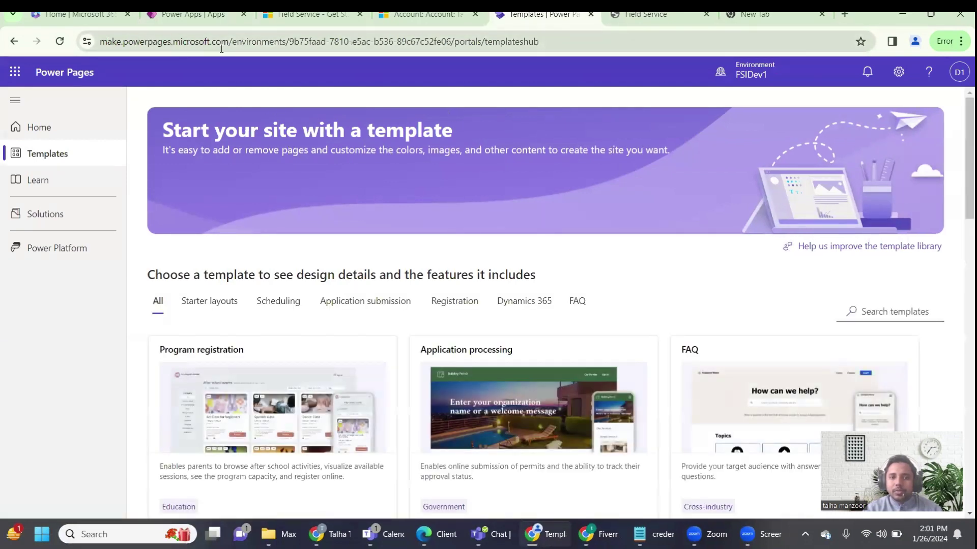
scroll(412, 266, "down", 2)
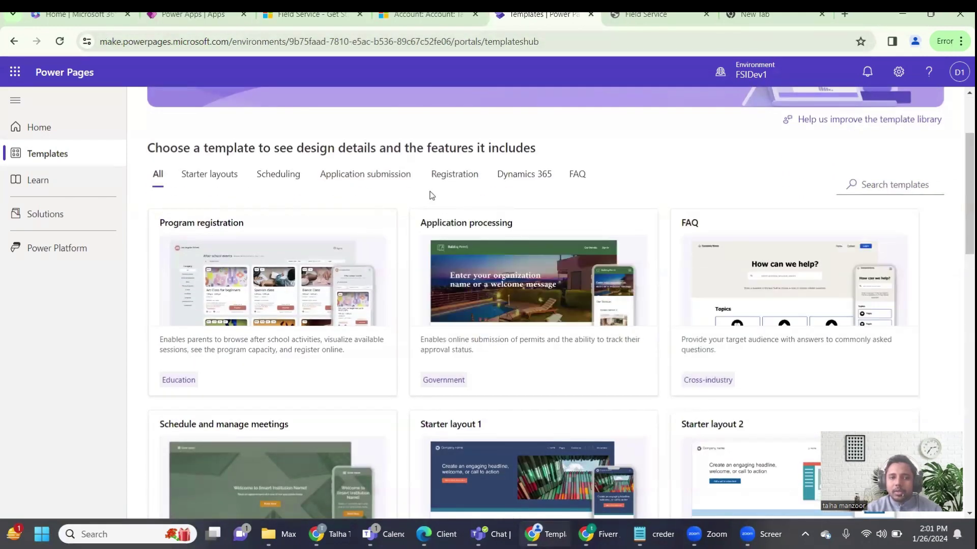
scroll(493, 260, "down", 2)
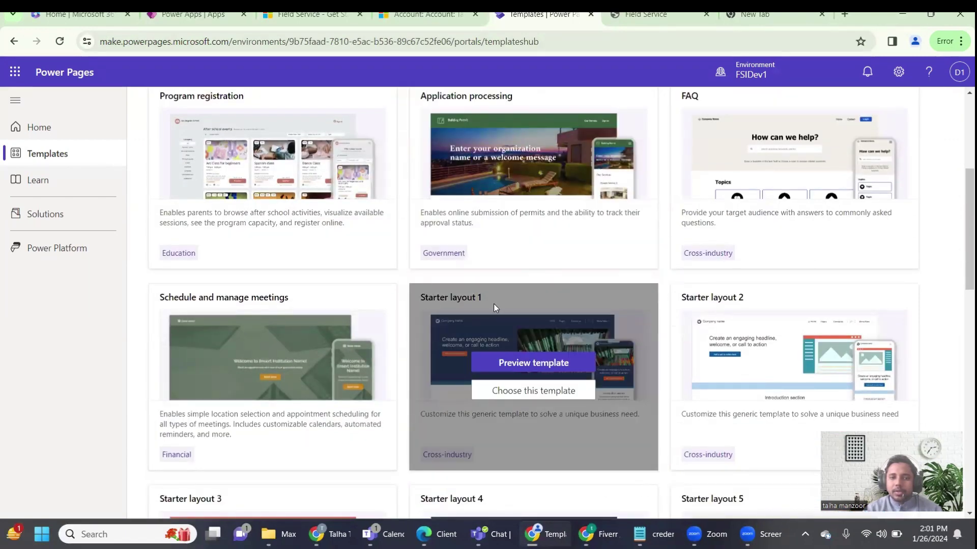
scroll(494, 304, "down", 5)
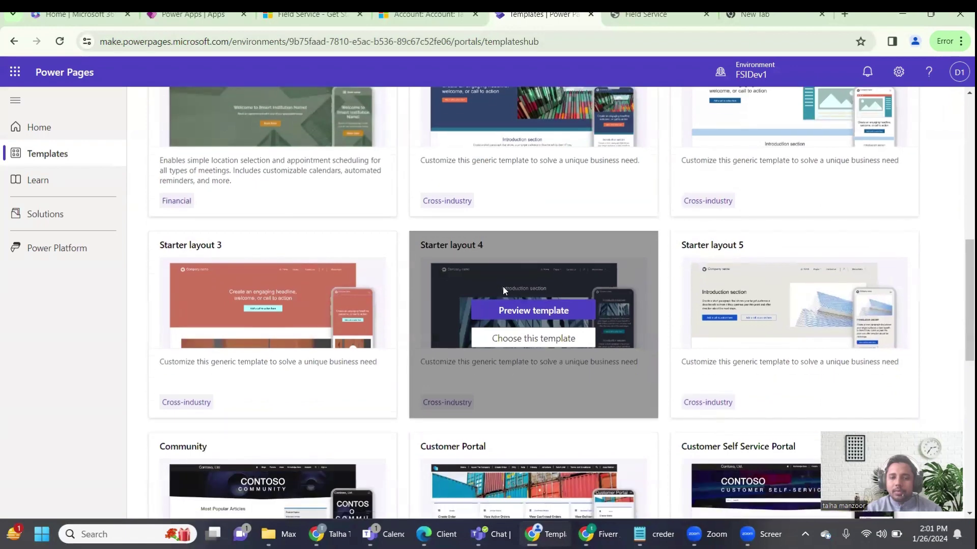
scroll(503, 288, "down", 5)
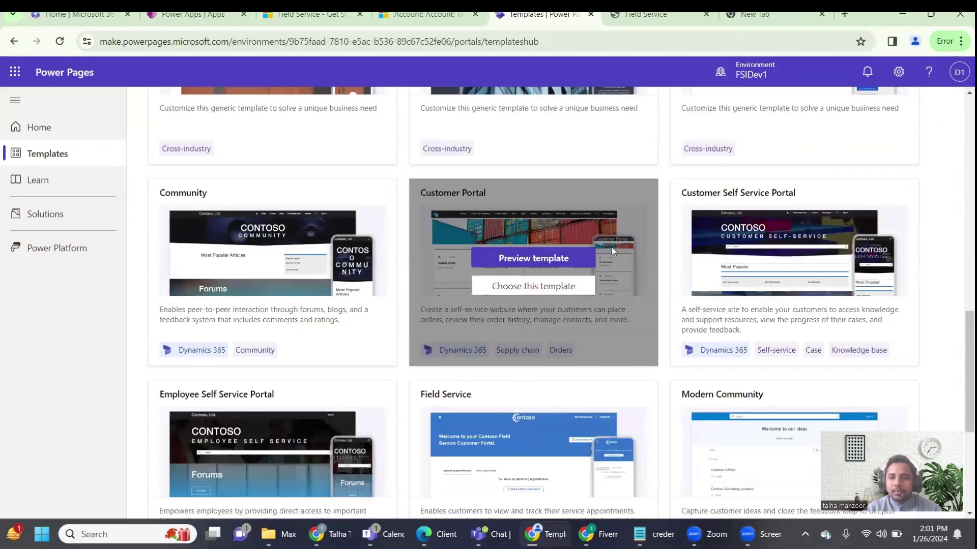
scroll(611, 247, "down", 4)
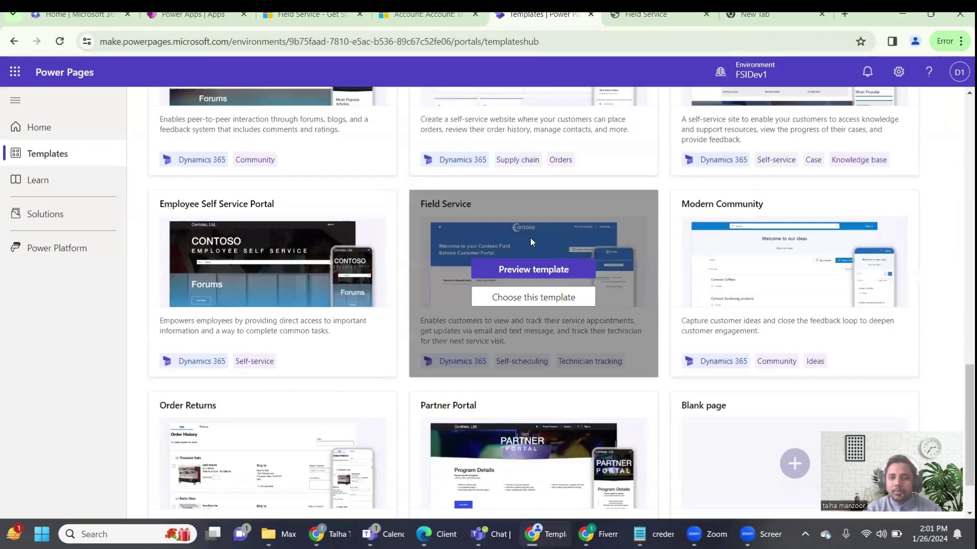
left_click(521, 274)
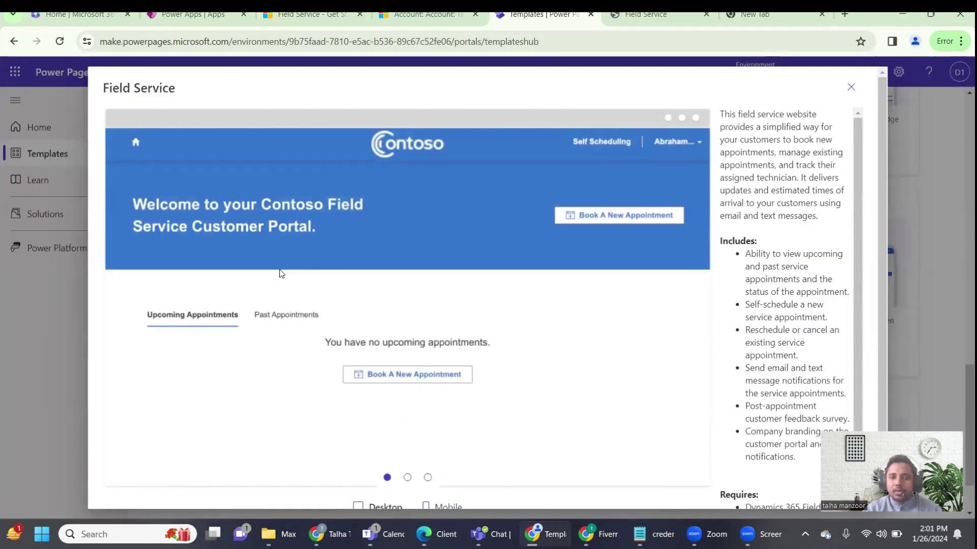
Review the Field Service template's preview, included features and requirements, and close the preview.
scroll(279, 263, "down", 1)
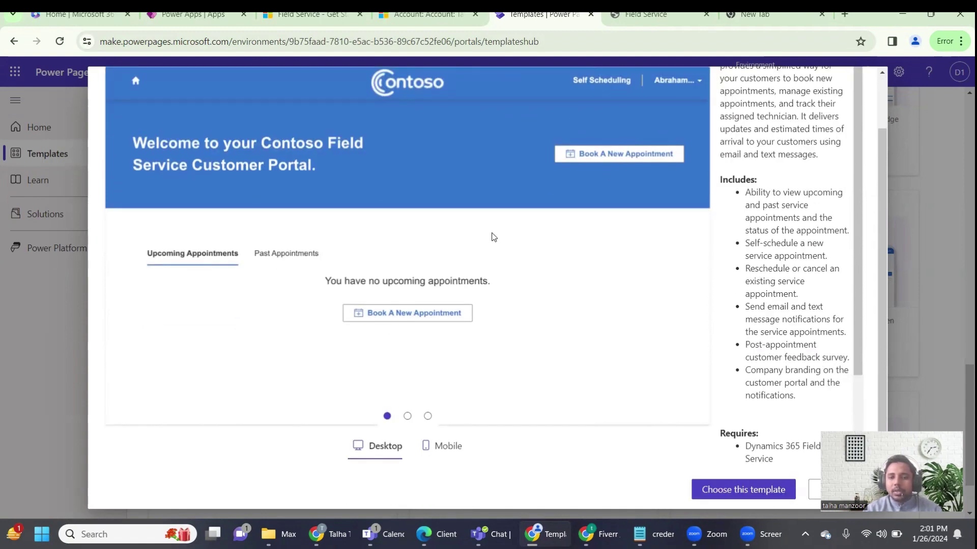
scroll(493, 237, "up", 1)
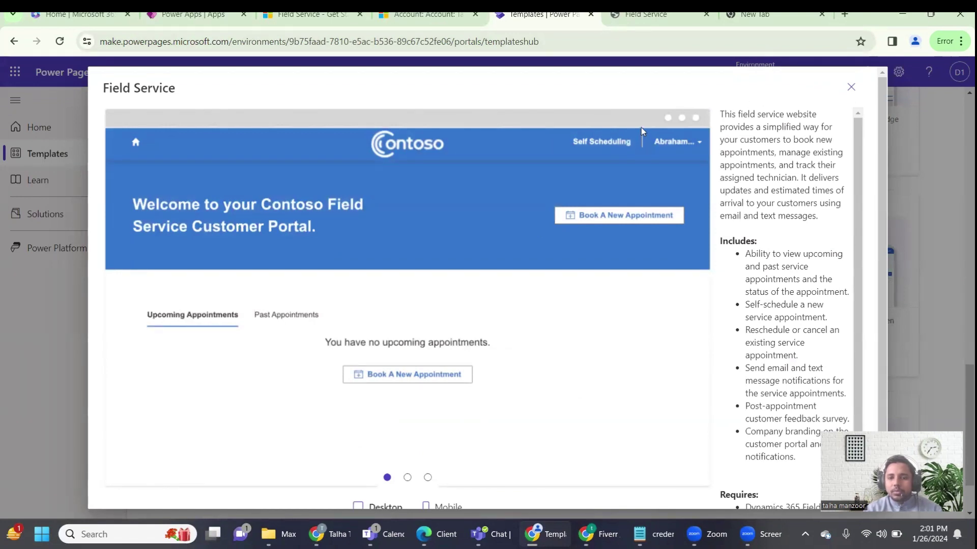
scroll(643, 129, "down", 1)
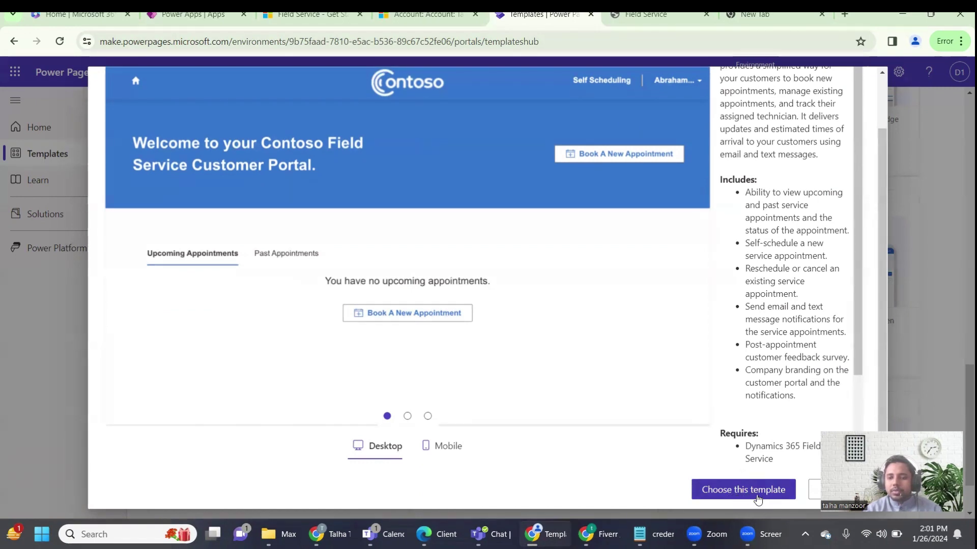
scroll(849, 254, "up", 1)
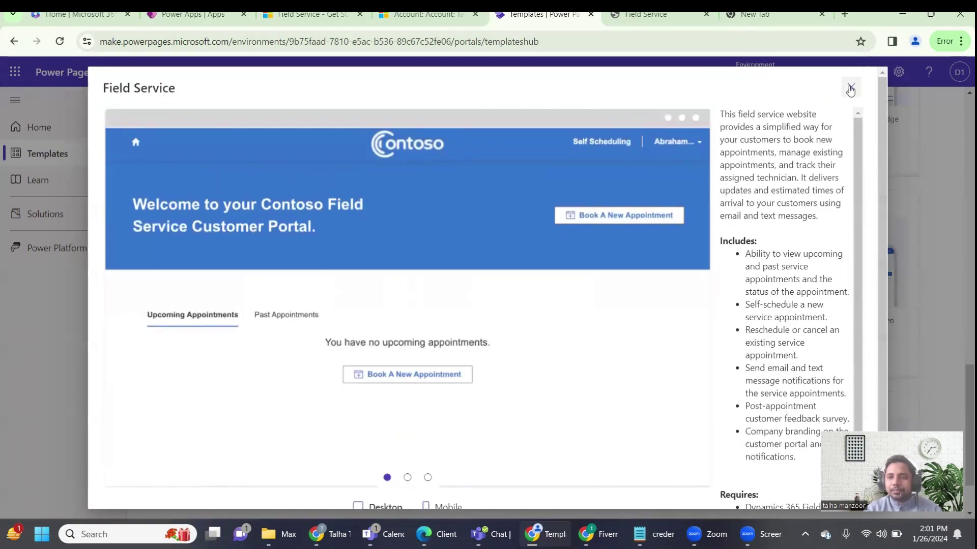
left_click(850, 87)
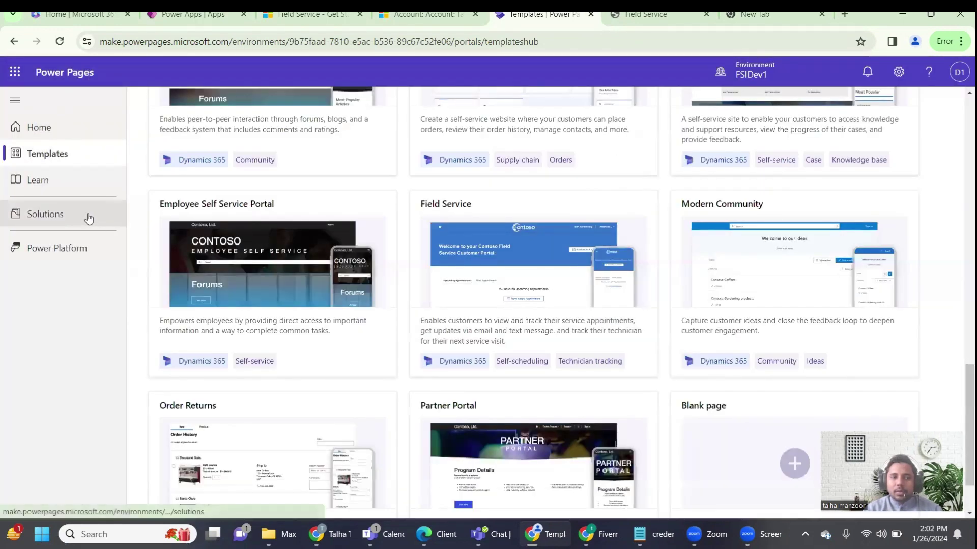
Return to the Power Pages home and open the active site Field Service New for editing.
left_click(79, 184)
left_click(79, 138)
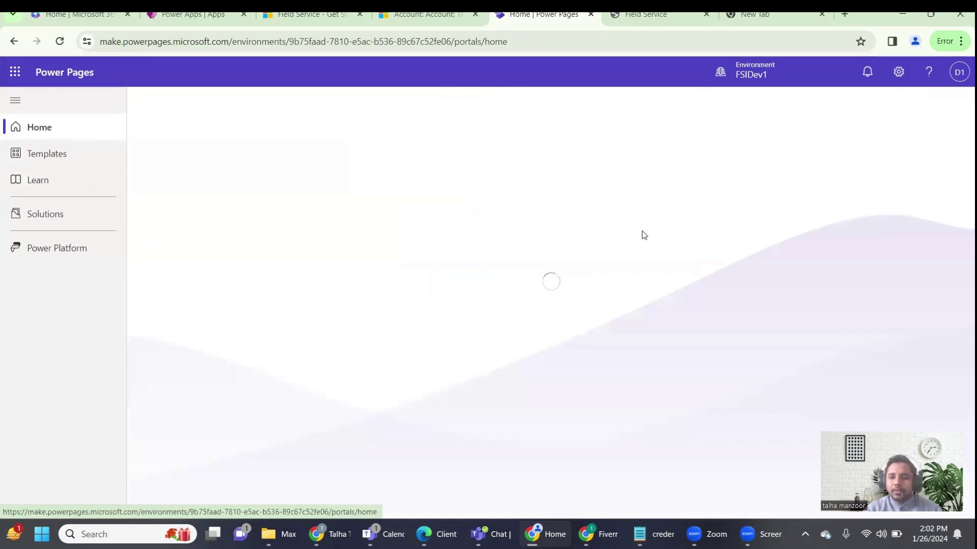
scroll(680, 362, "down", 3)
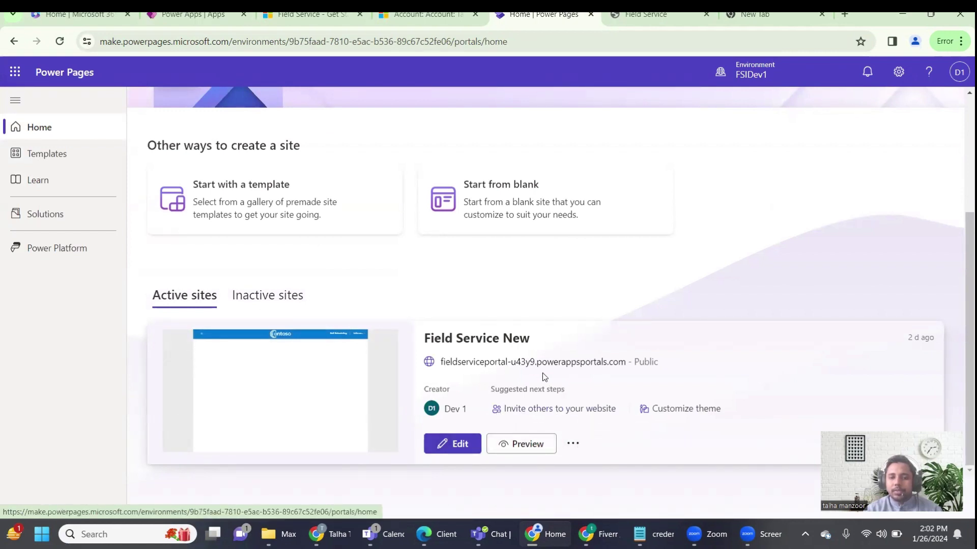
left_click(446, 444)
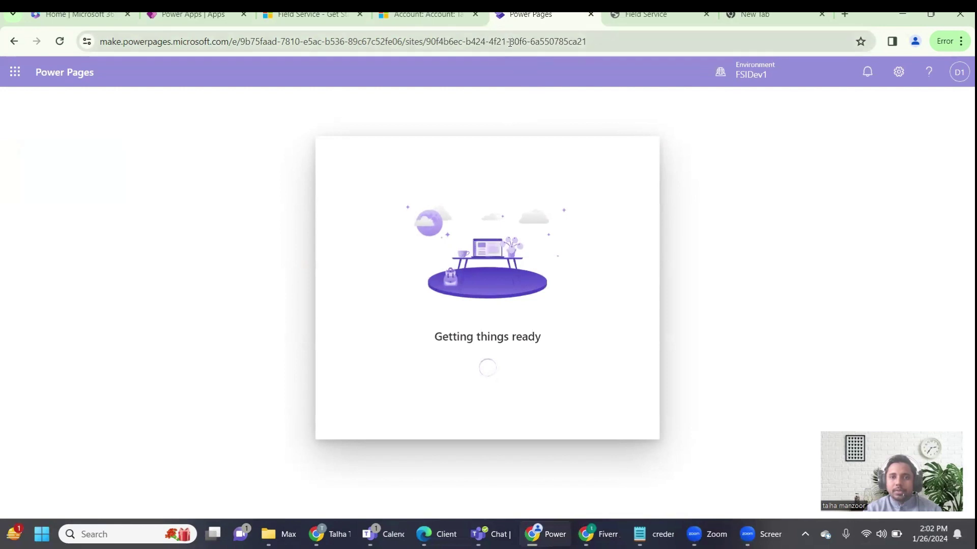
Switch to the Dynamics 365 Field Service app and change its area to Settings.
left_click(291, 21)
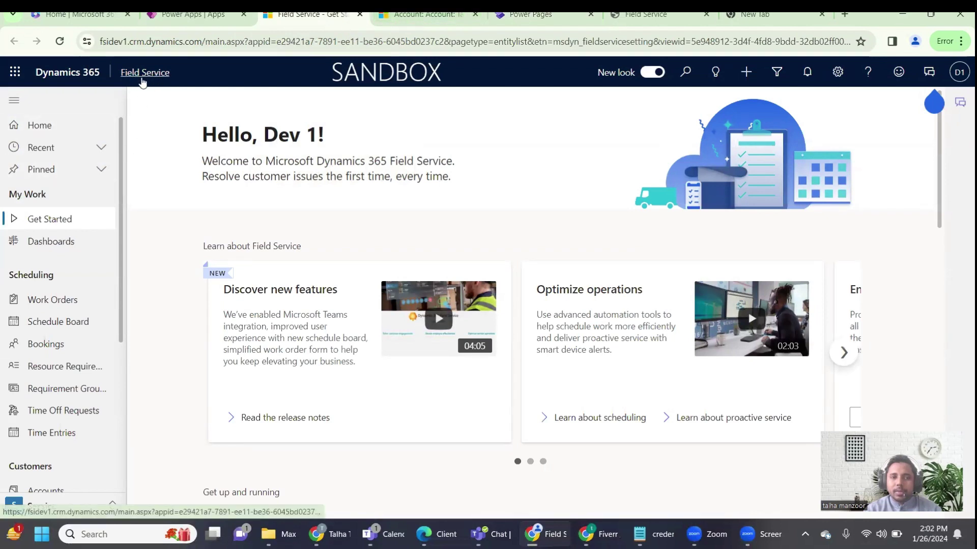
scroll(96, 199, "down", 5)
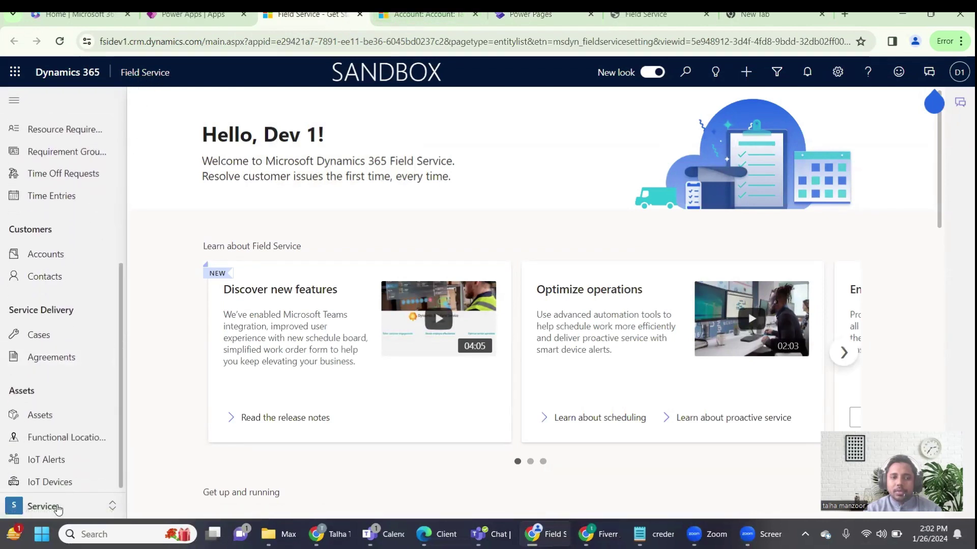
left_click(83, 506)
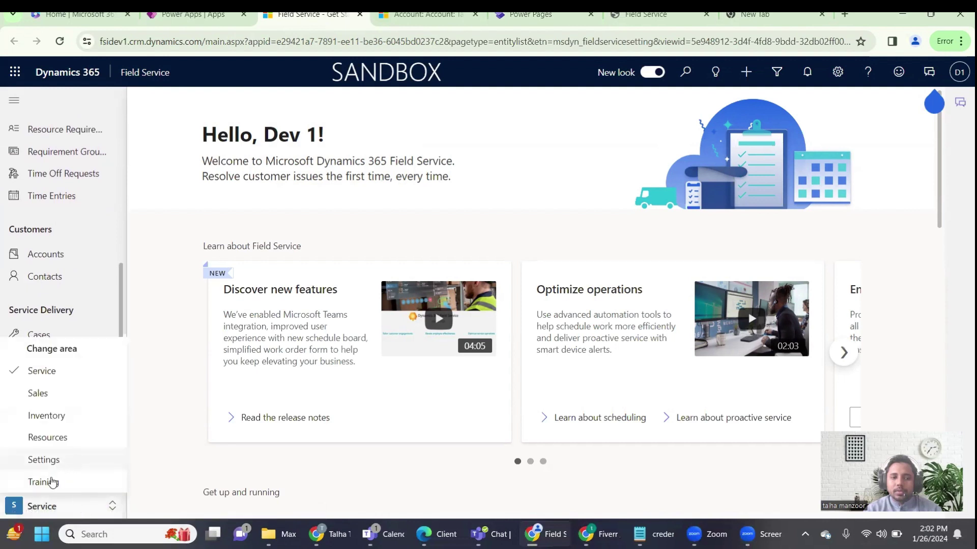
left_click(44, 460)
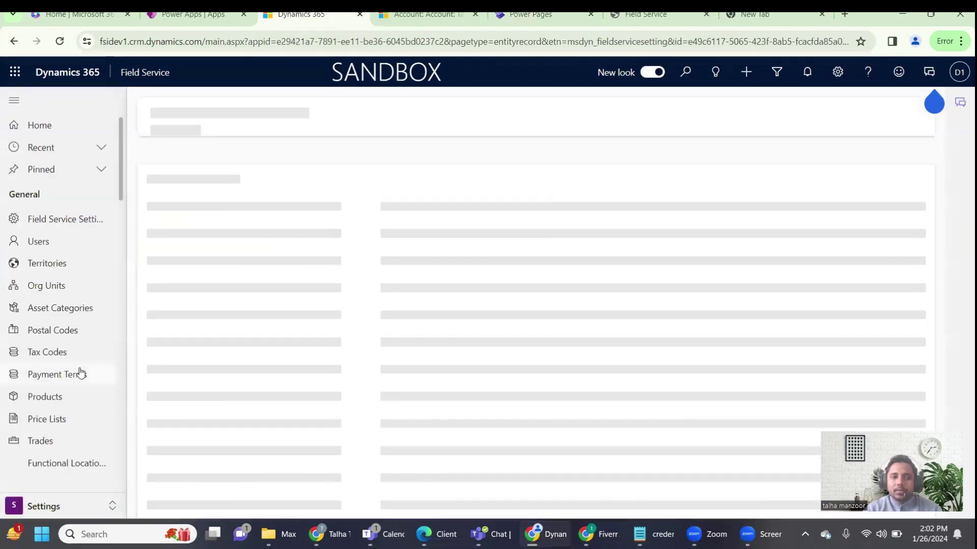
Open the Contoso Cable Customer Portal record from the customer portal settings.
scroll(92, 325, "down", 6)
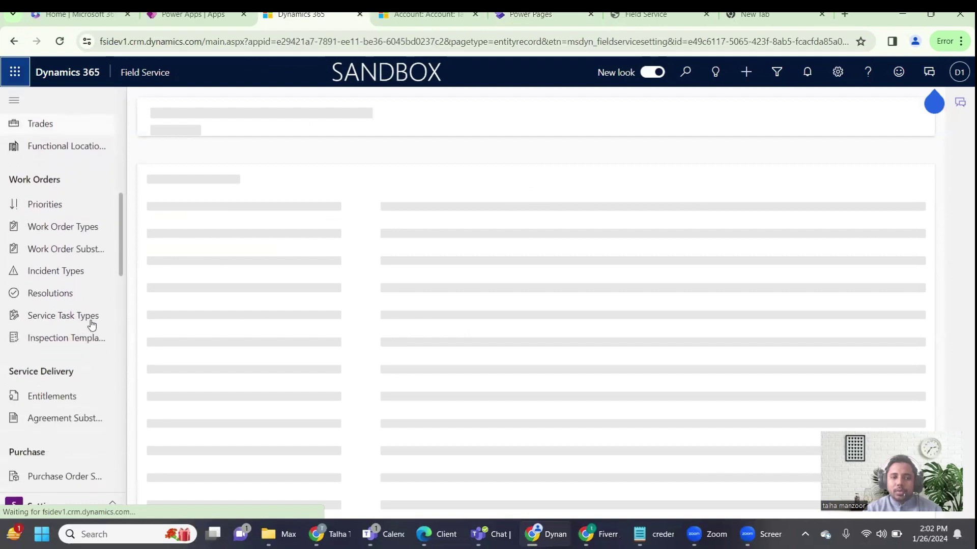
scroll(91, 325, "down", 10)
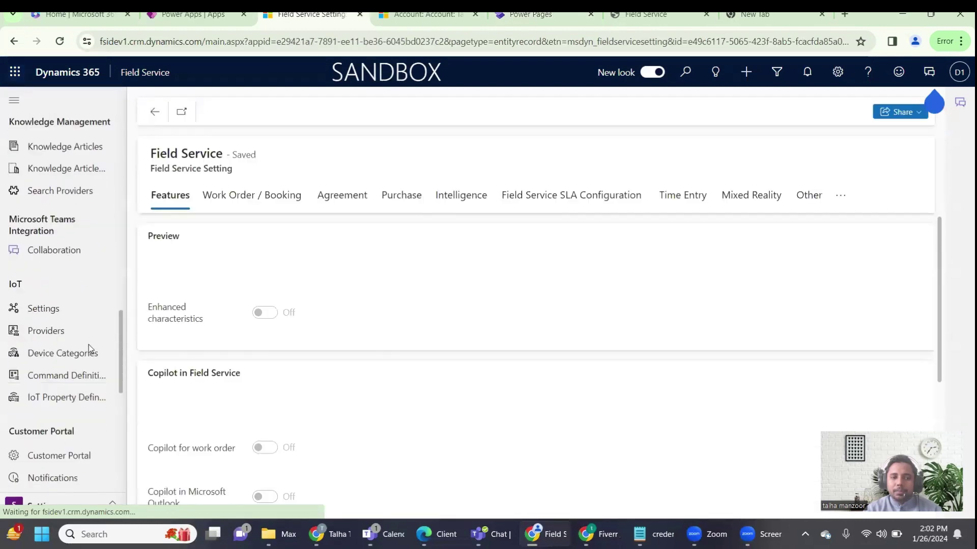
scroll(88, 346, "down", 4)
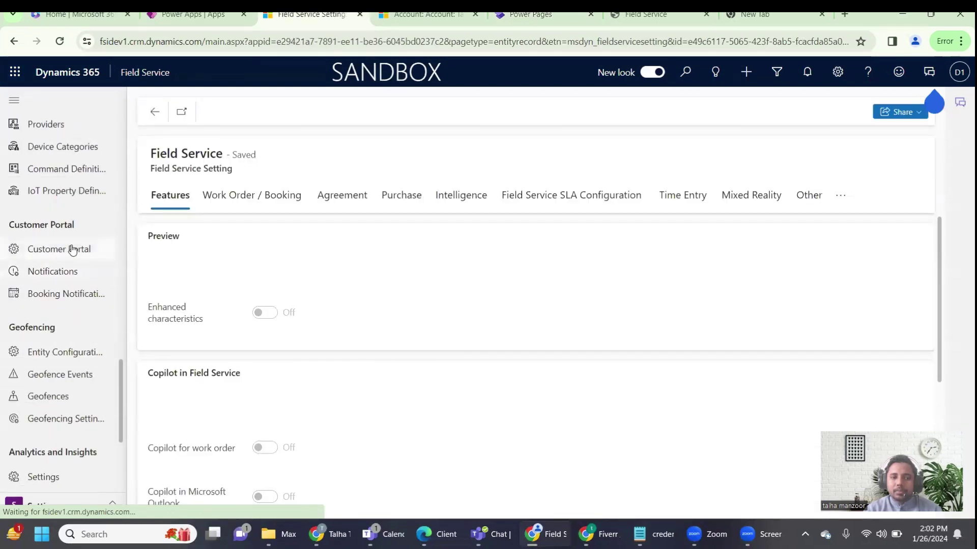
left_click(73, 249)
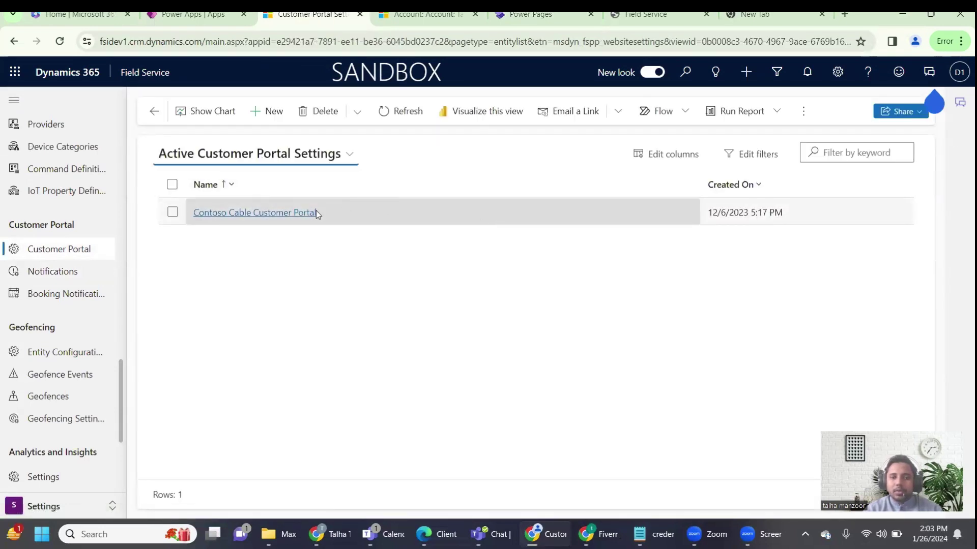
left_click(300, 215)
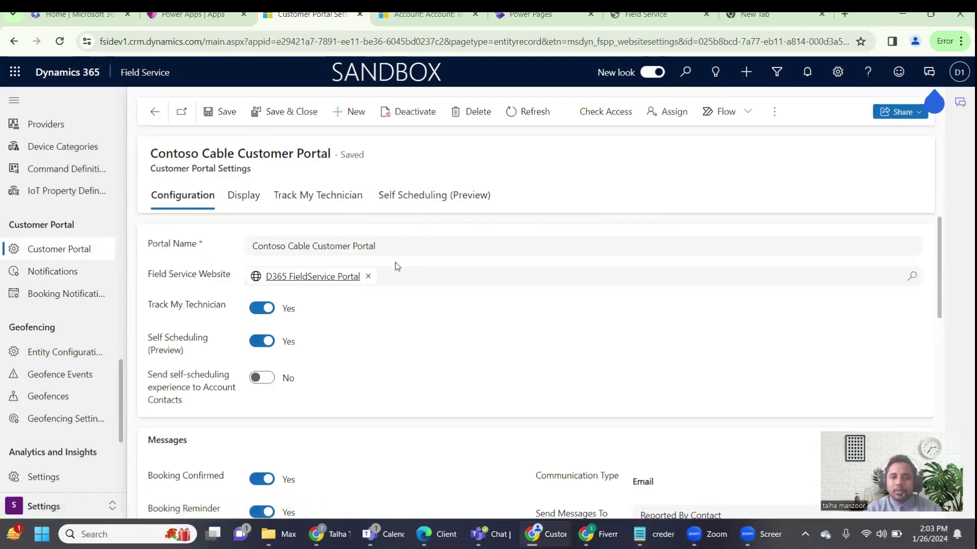
Examine the portal's configuration options for technician tracking, self-scheduling, booking messages and communication type.
scroll(410, 326, "down", 1)
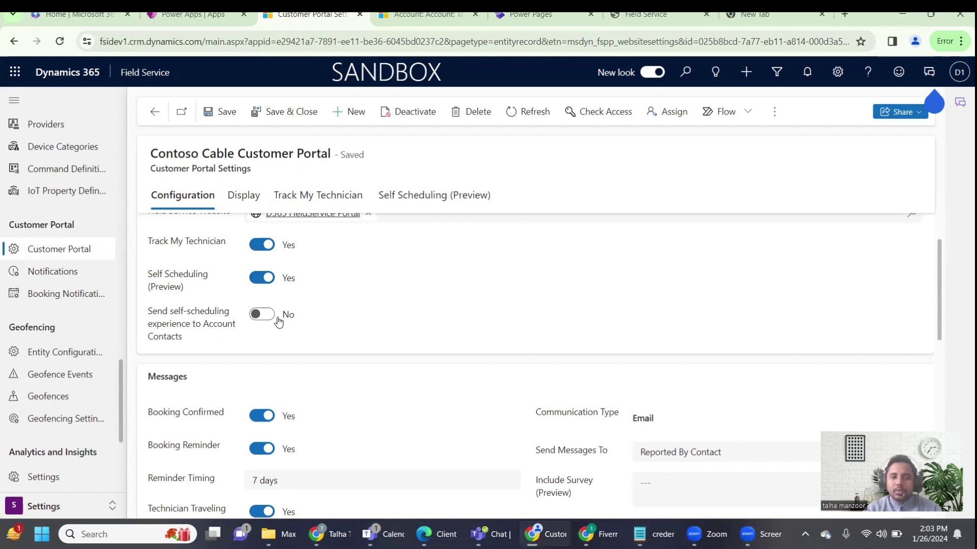
scroll(274, 319, "down", 2)
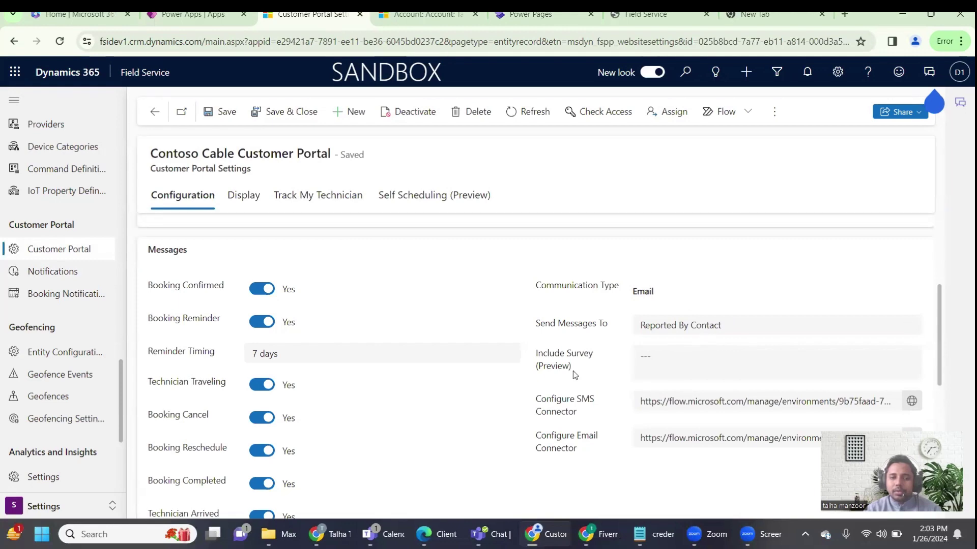
scroll(573, 371, "down", 2)
scroll(573, 361, "up", 3)
Show the portal's display settings and examine the font, colours, advanced display link and content snippets.
left_click(331, 203)
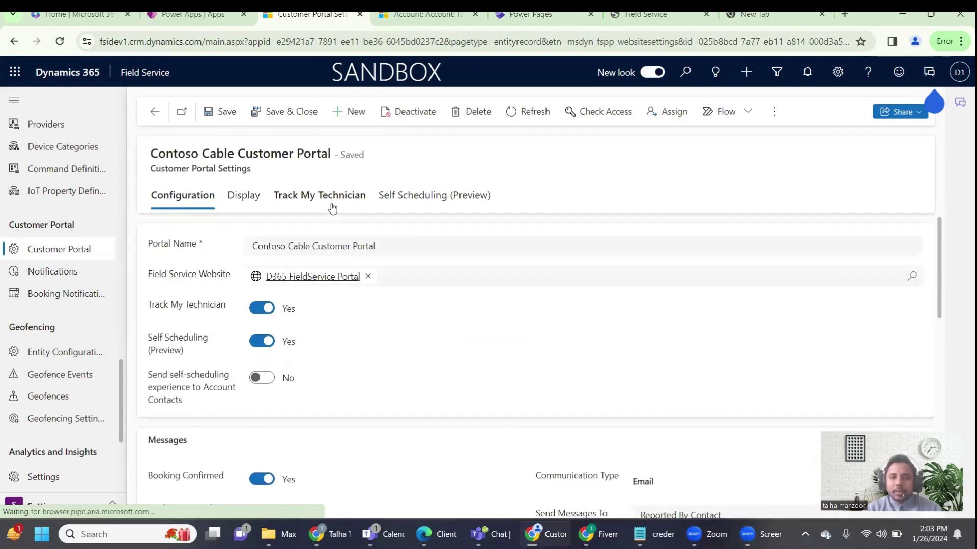
left_click(252, 199)
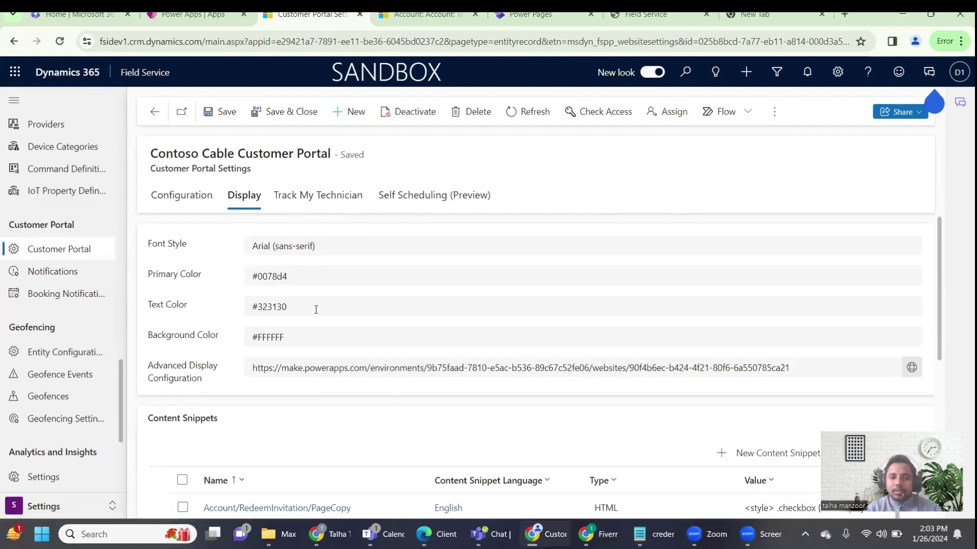
scroll(316, 310, "down", 2)
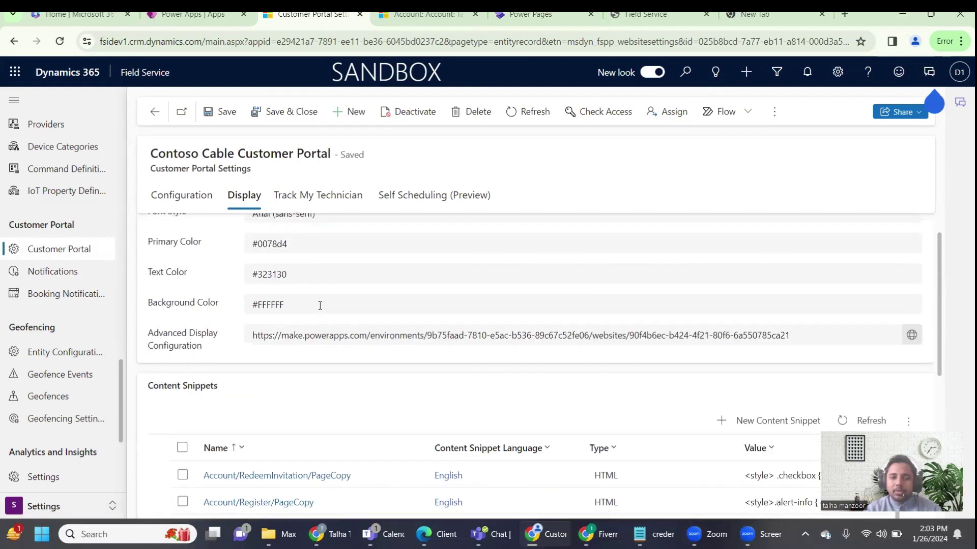
Check the portal's self-scheduling page and the account record in Portal Management, and return to the customer portal settings.
left_click(651, 17)
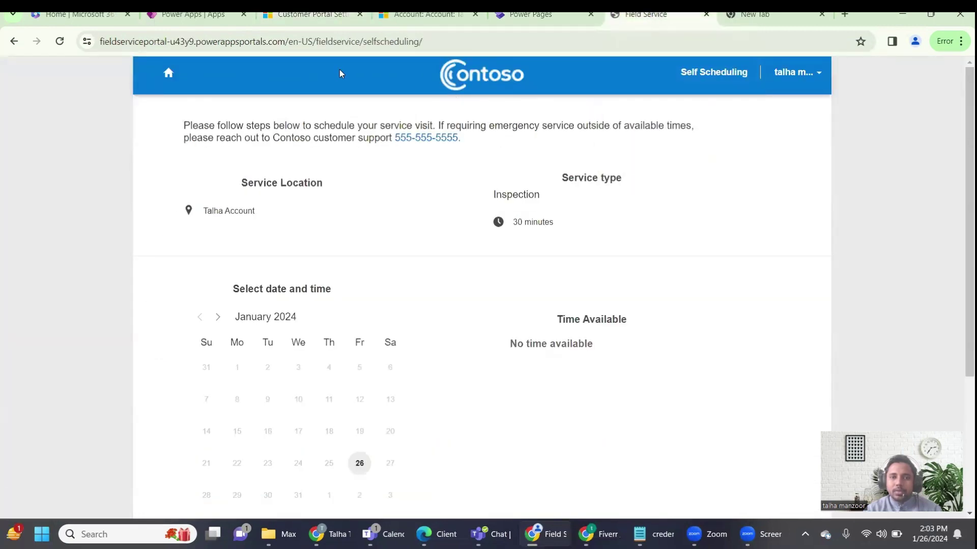
left_click(523, 25)
left_click(379, 21)
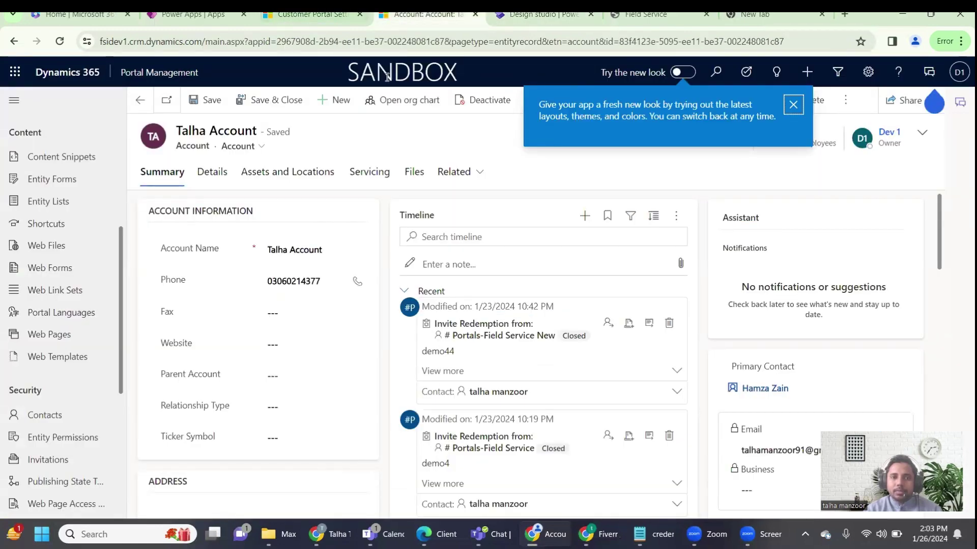
left_click(316, 20)
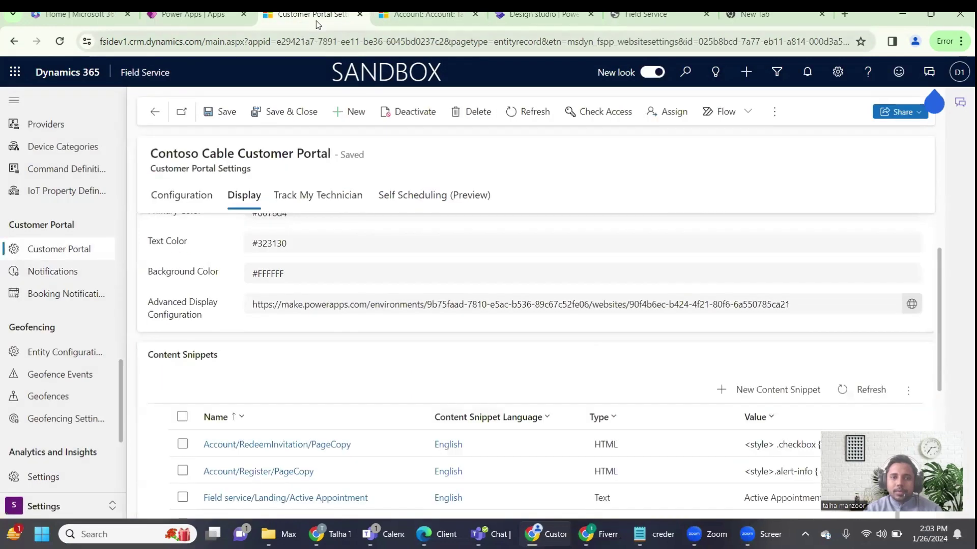
Show the portal's Track My Technician settings and open the Inspection incident type record from the work order settings.
left_click(313, 195)
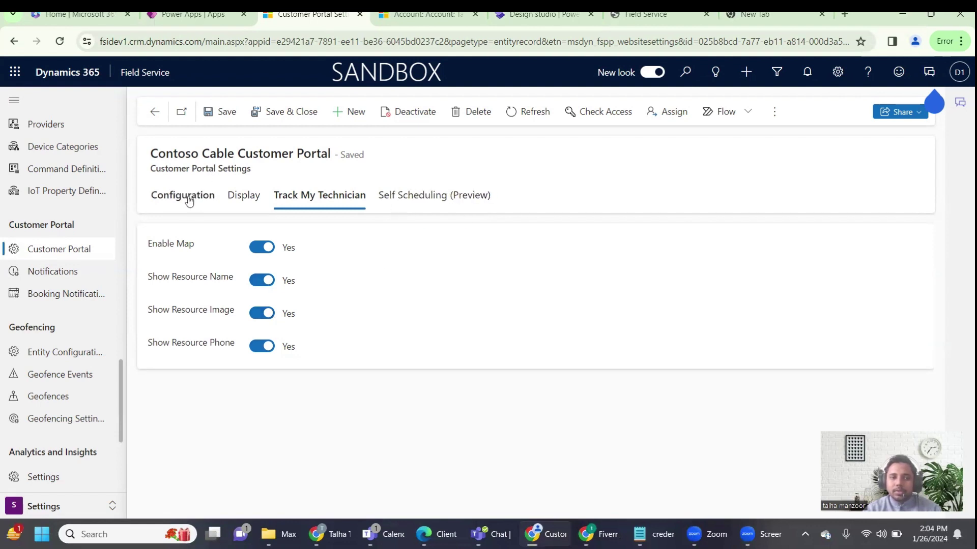
scroll(79, 274, "up", 4)
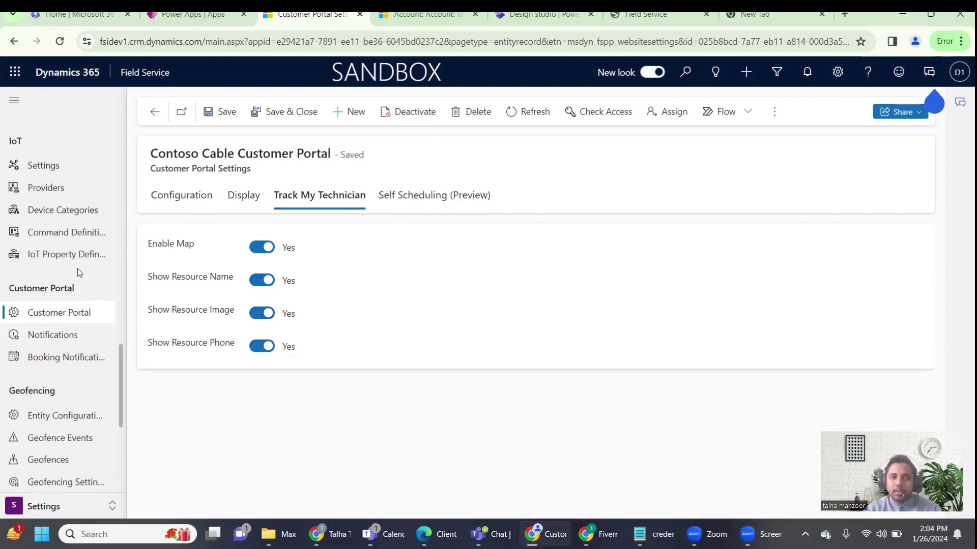
scroll(79, 273, "up", 10)
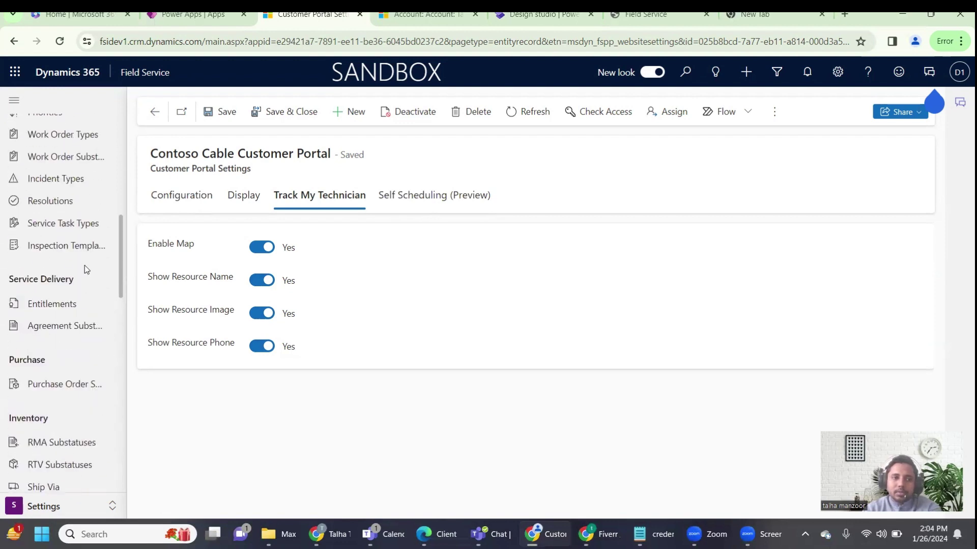
scroll(92, 223, "up", 5)
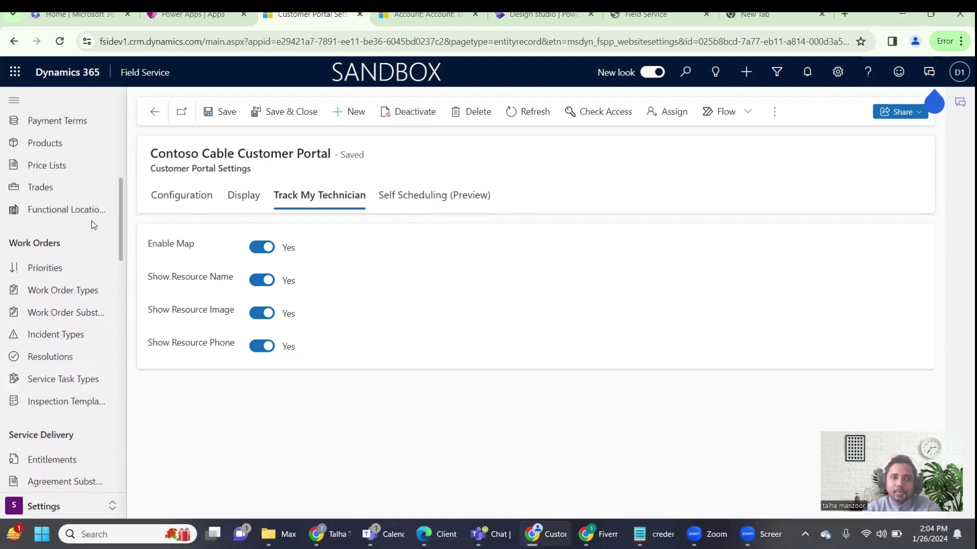
scroll(92, 224, "up", 3)
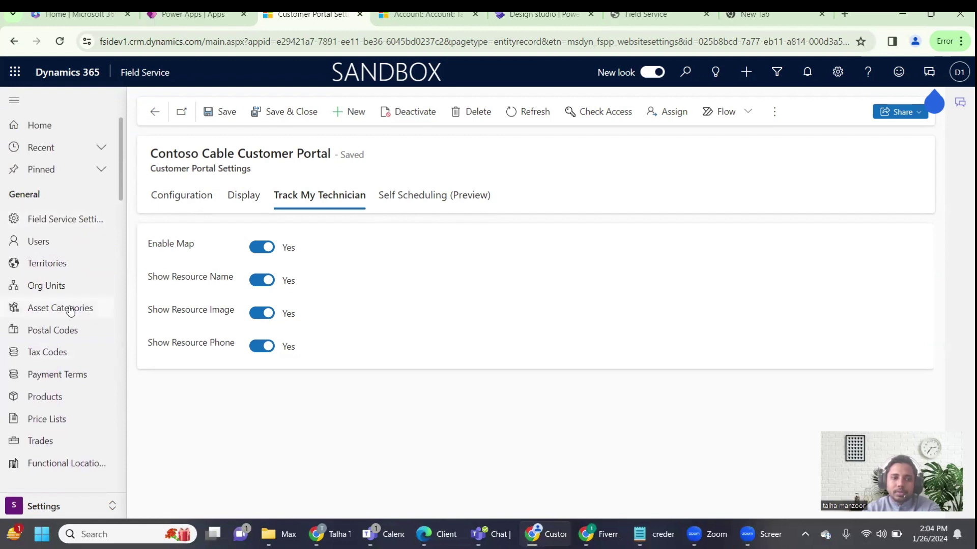
scroll(74, 281, "down", 5)
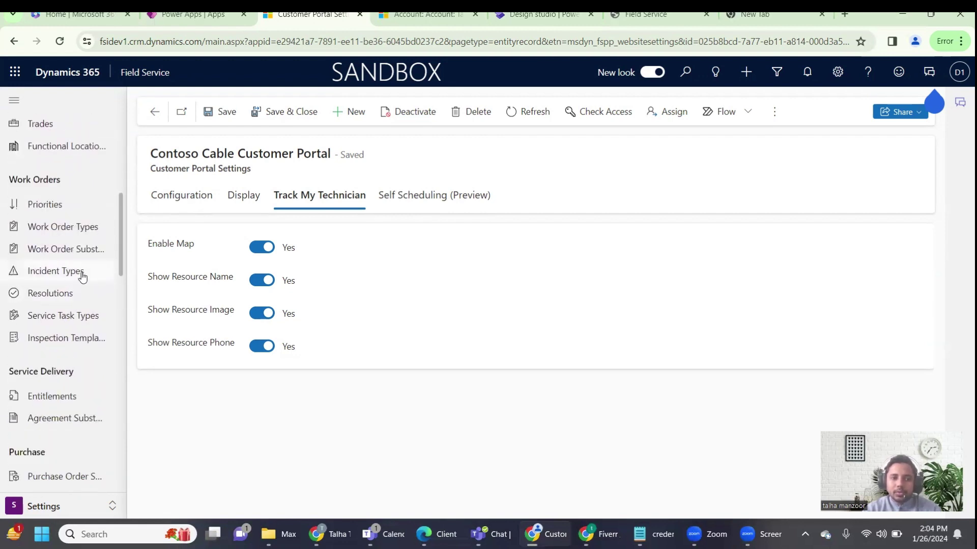
left_click(82, 277)
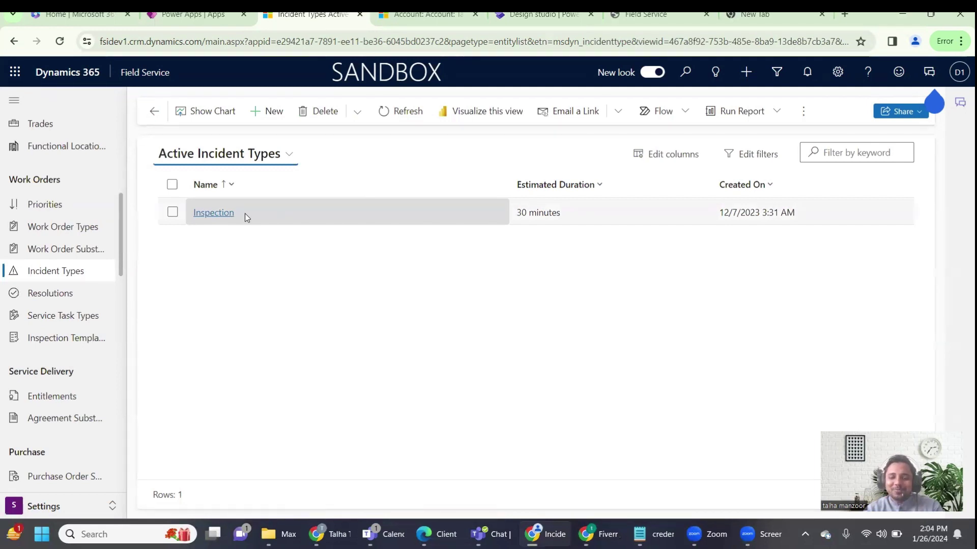
left_click(218, 220)
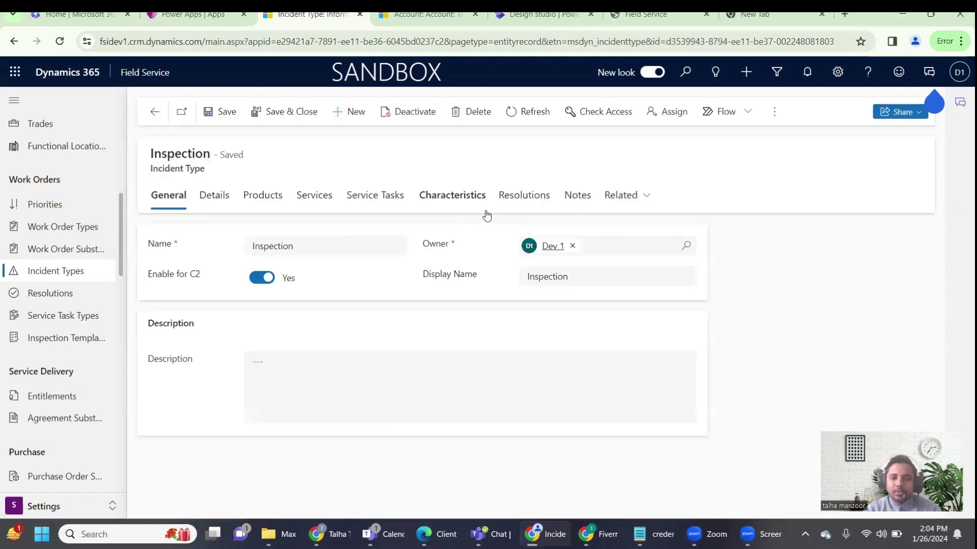
Check the Inspection service type's duration on the portal's self-scheduling page and return to the incident type record.
left_click(650, 15)
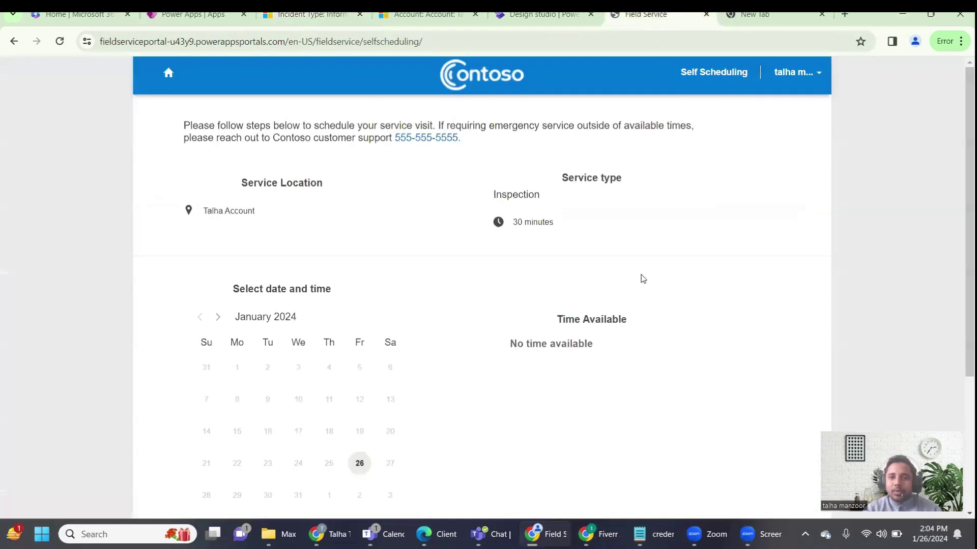
left_click_drag(515, 223, 553, 223)
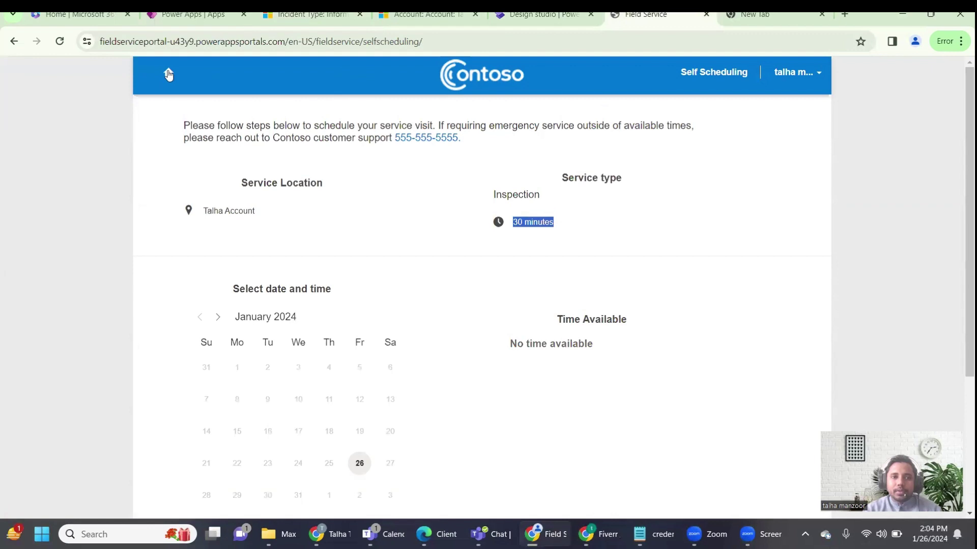
key("ctrl+3")
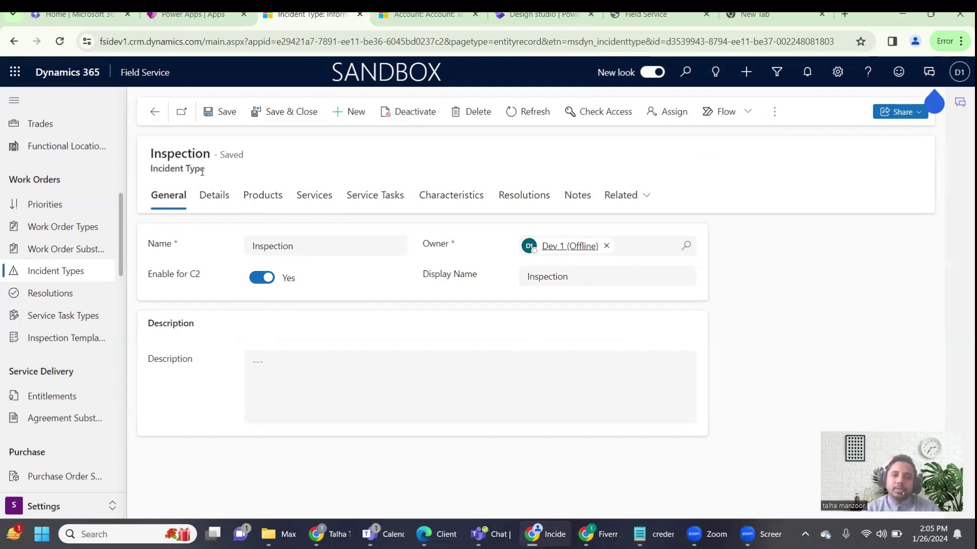
Look through the Inspection incident type's details, products, services, service tasks and resolutions, and return to its general information.
left_click(225, 197)
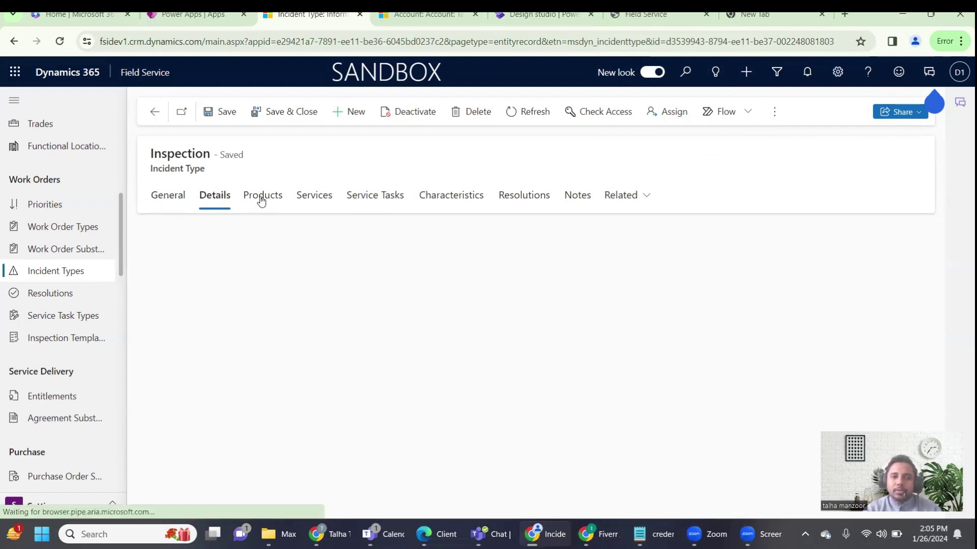
left_click(279, 200)
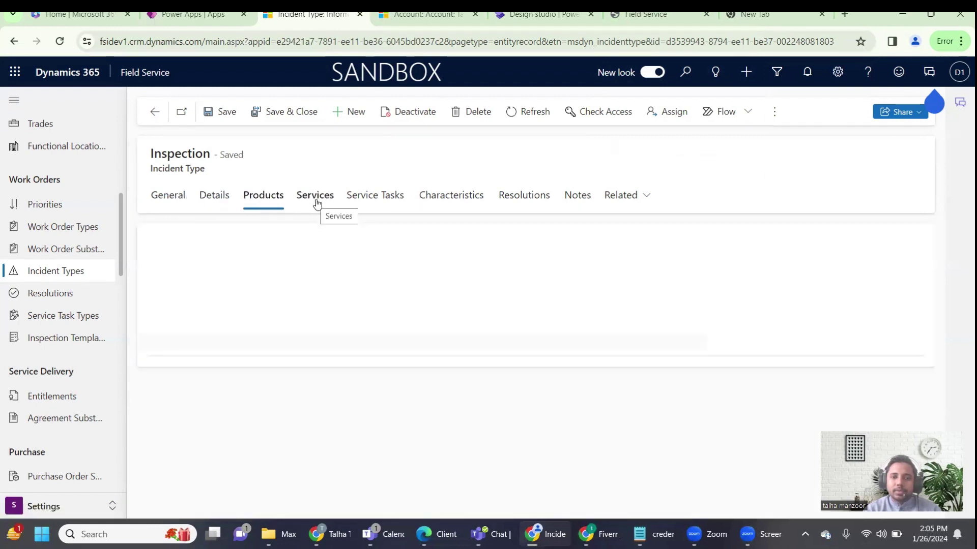
left_click(316, 201)
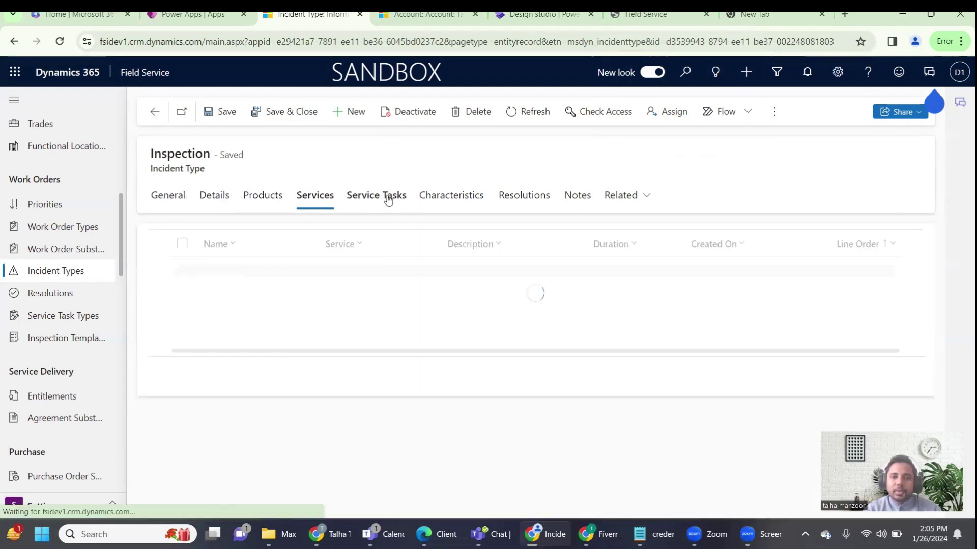
left_click(388, 196)
left_click(509, 198)
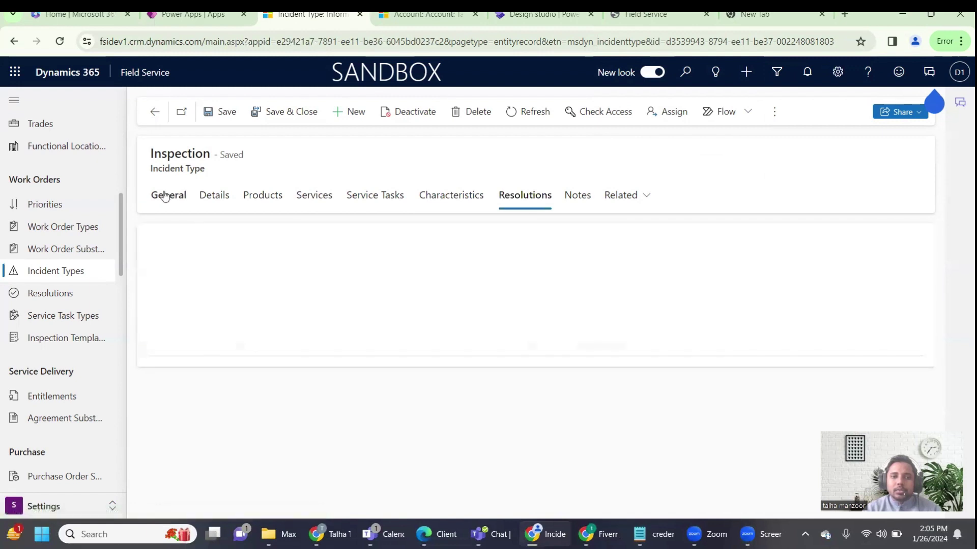
left_click(166, 197)
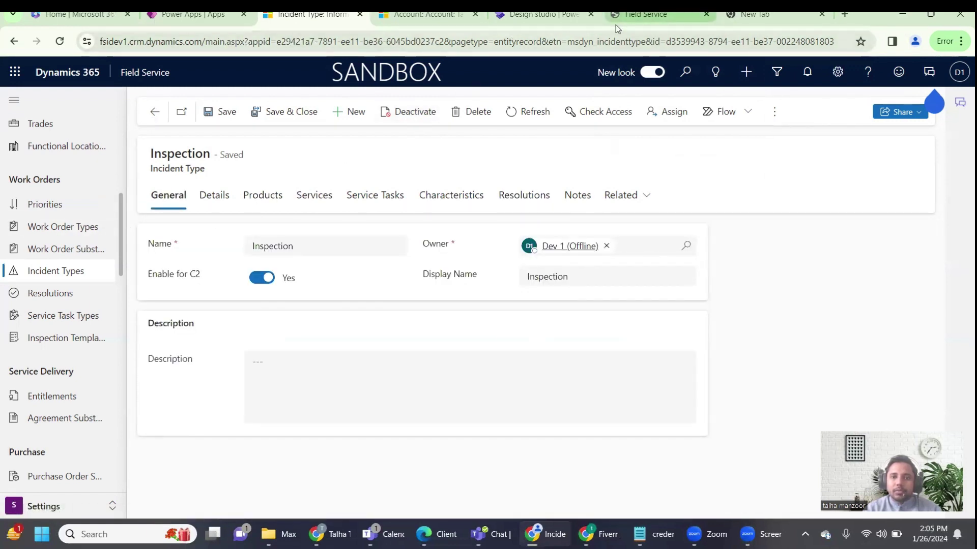
Show the customer portal's home page and examine the self-scheduling page from service location and type to additional information.
left_click(642, 15)
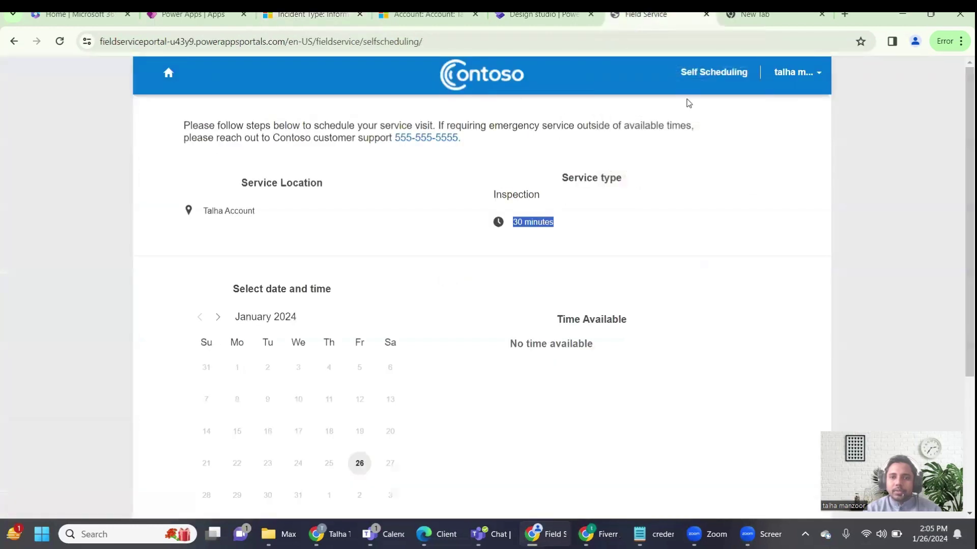
left_click(169, 75)
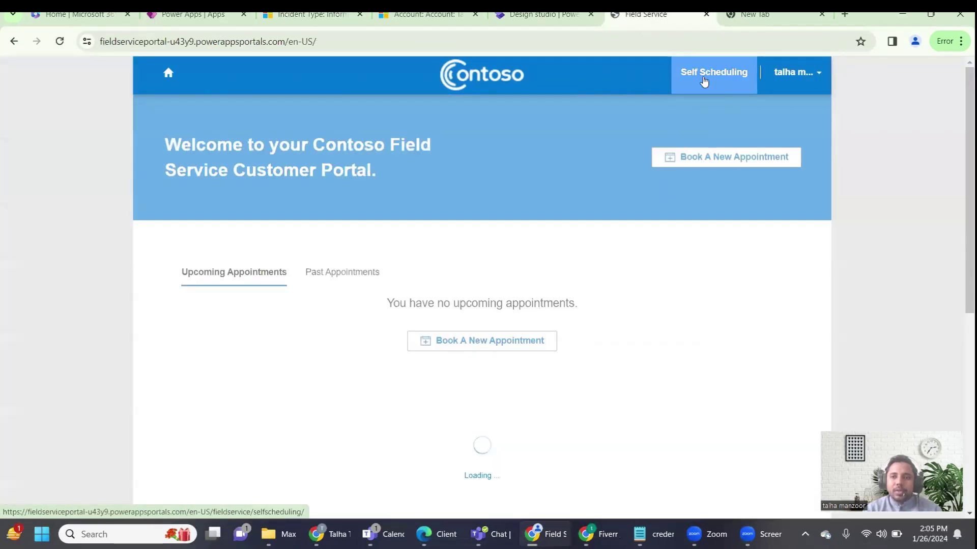
left_click(704, 80)
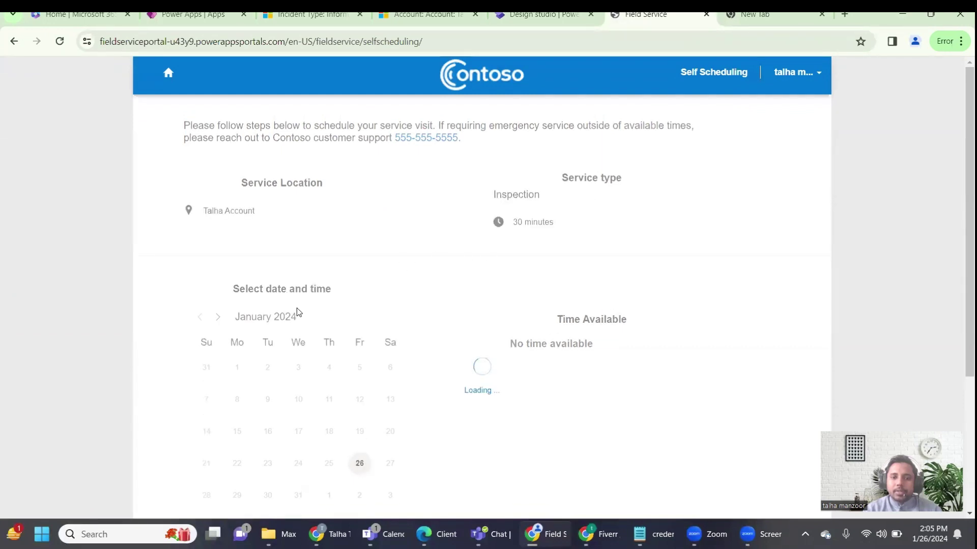
scroll(297, 308, "down", 1)
scroll(555, 320, "down", 2)
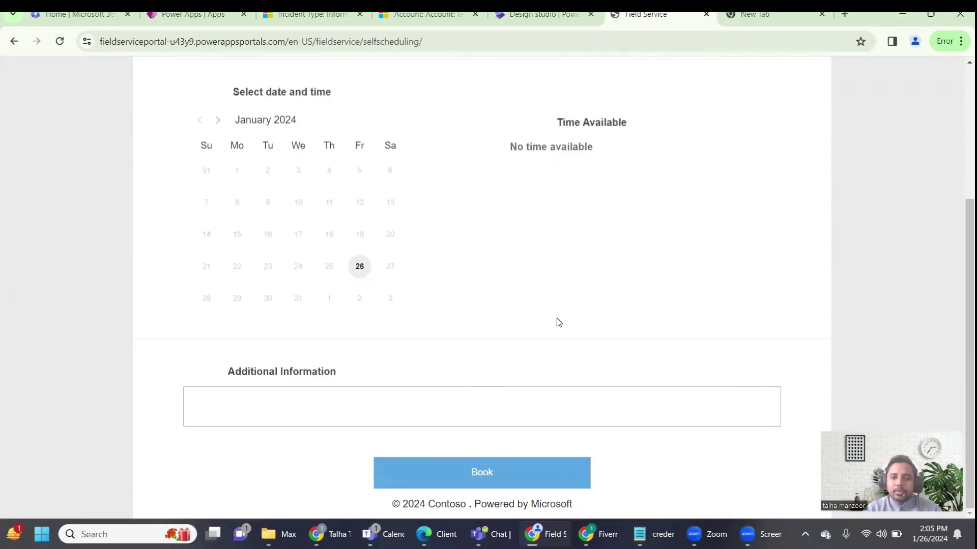
scroll(557, 315, "up", 3)
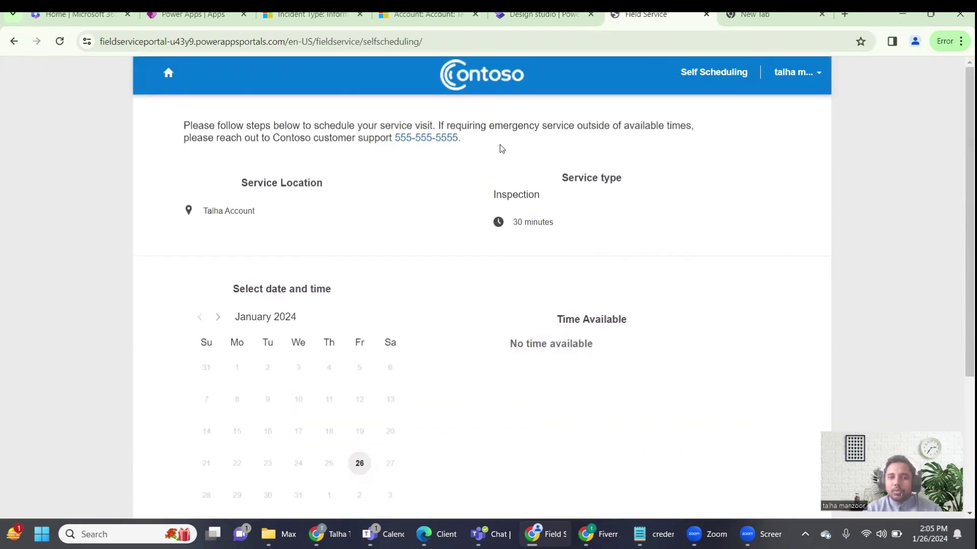